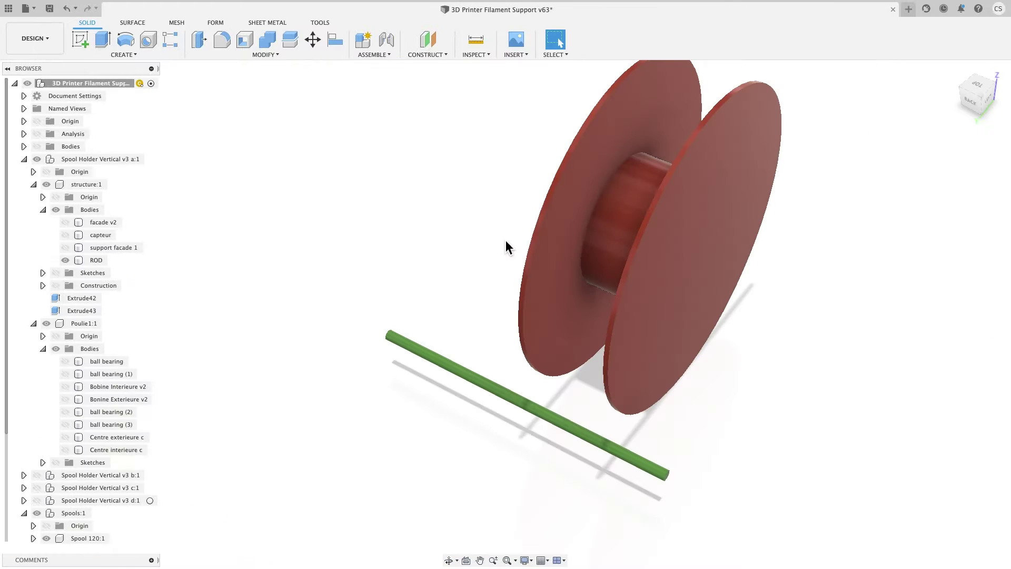
# Hide the Spools:1 assembly so only the green rod stays visible.
pyautogui.keyDown('shift'); pyautogui.moveTo(472, 271); pyautogui.dragTo(488, 255, button='middle'); pyautogui.keyUp('shift')
pyautogui.press('Escape')
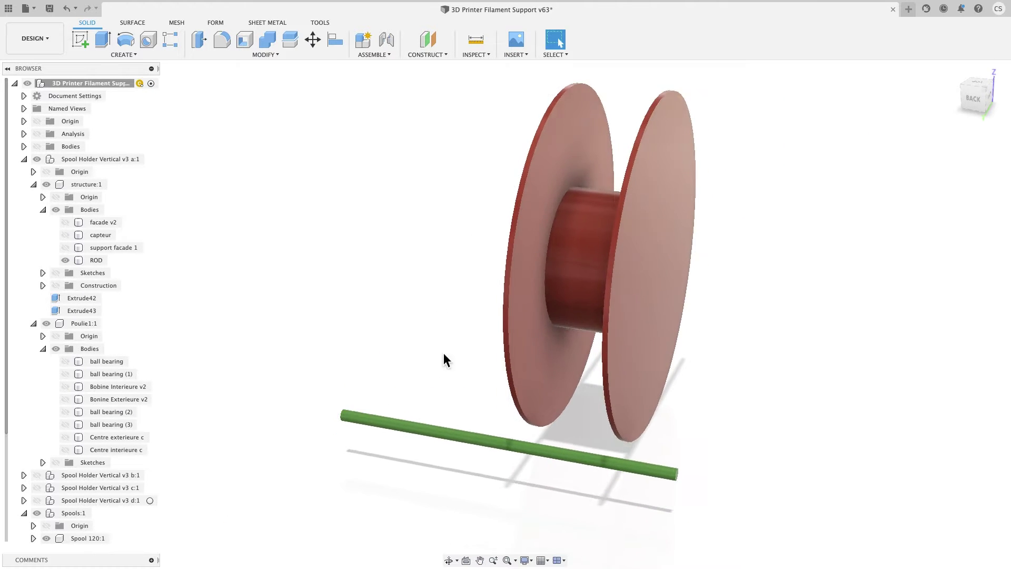
pyautogui.moveTo(448, 453); pyautogui.dragTo(368, 406)
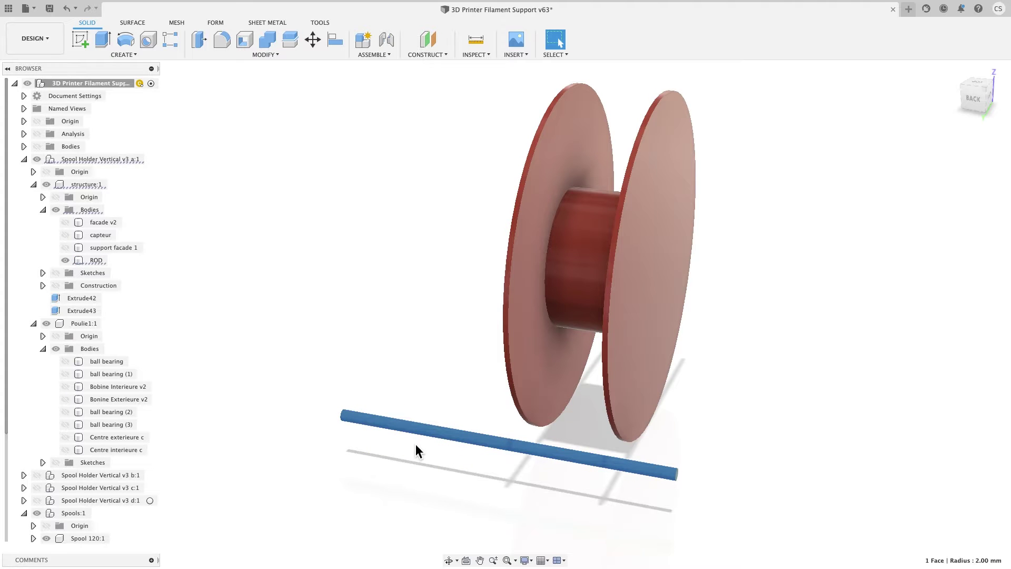
pyautogui.click(425, 443)
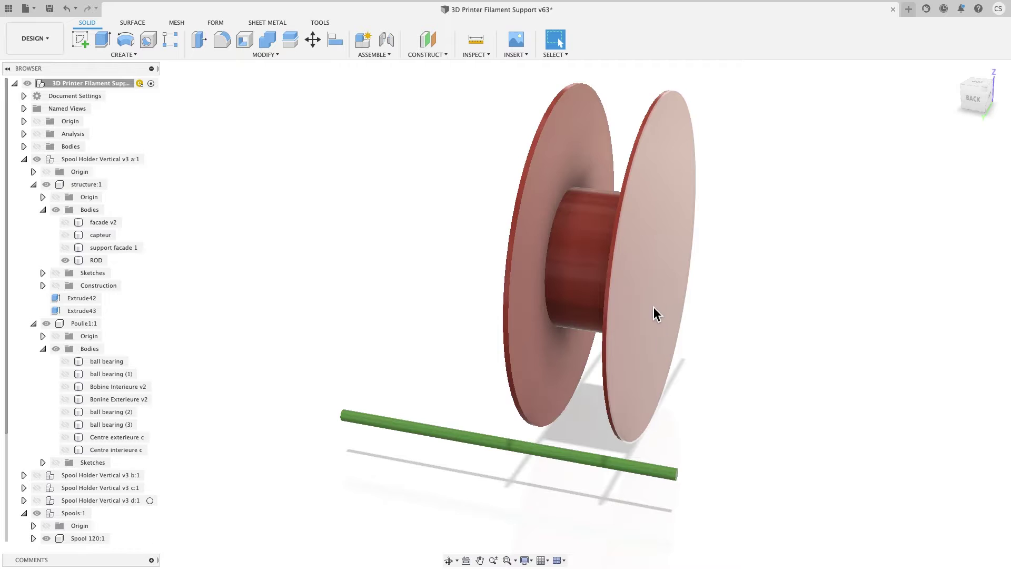
pyautogui.click(61, 515)
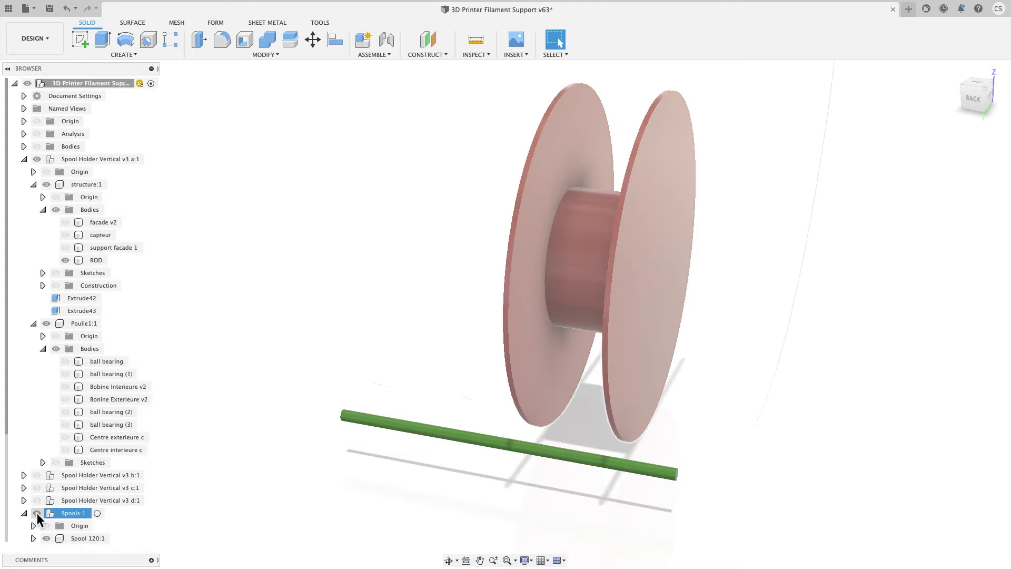
pyautogui.click(37, 513)
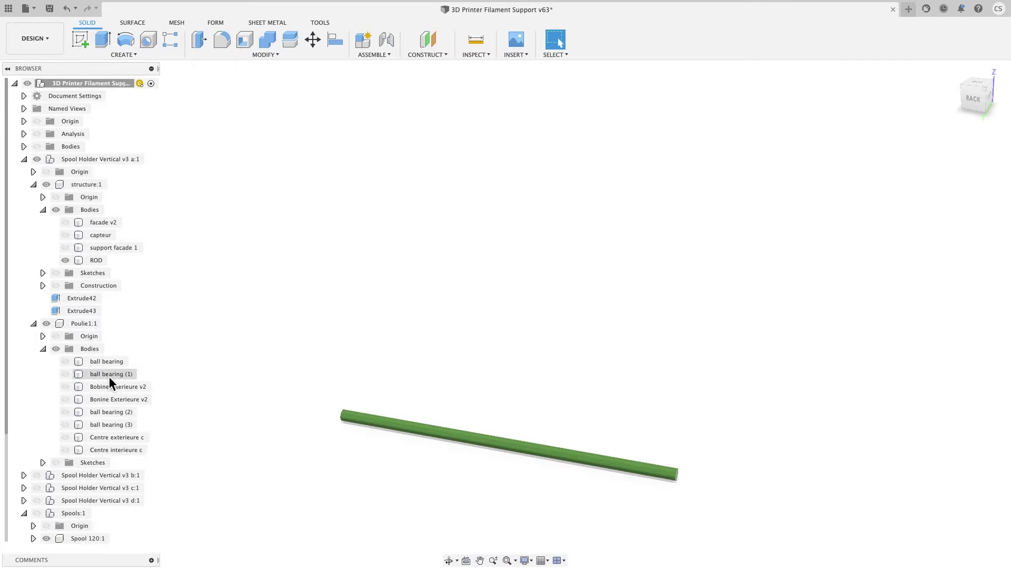
# Show the four ball bearing bodies and the Bobine Interieure v2 inner spool.
pyautogui.click(67, 362)
pyautogui.click(67, 374)
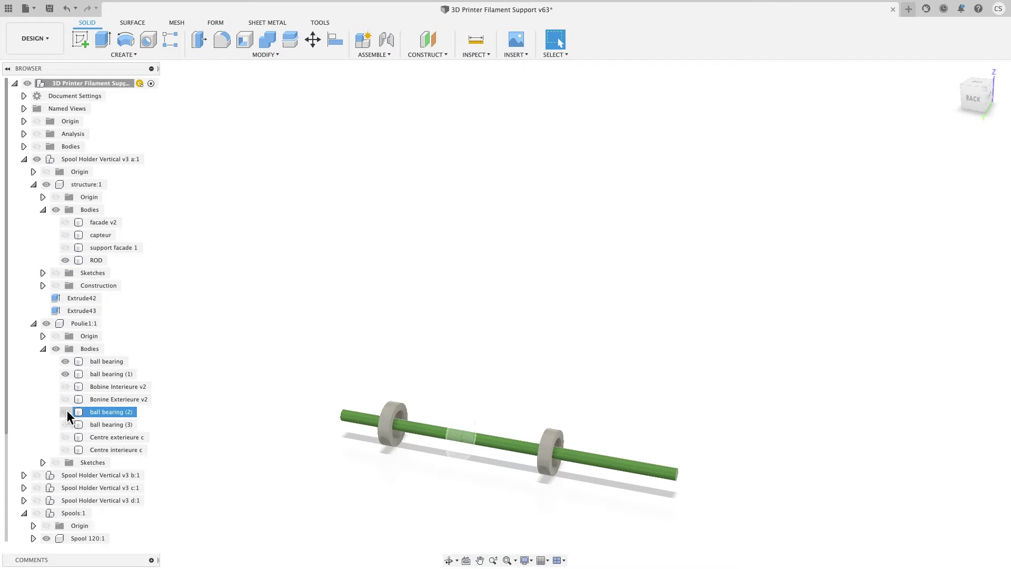
pyautogui.click(67, 411)
pyautogui.click(65, 424)
pyautogui.click(65, 387)
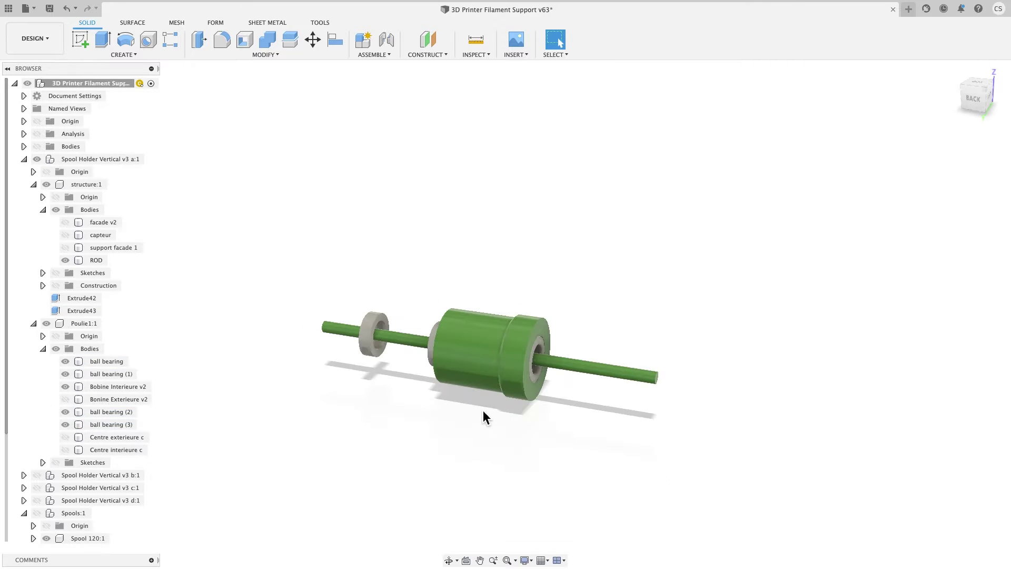
pyautogui.scroll(2, 483, 409)
# Turn on the section analysis and show the Bonine Exterieure v2 and Centre exterieure c bodies.
pyautogui.click(37, 135)
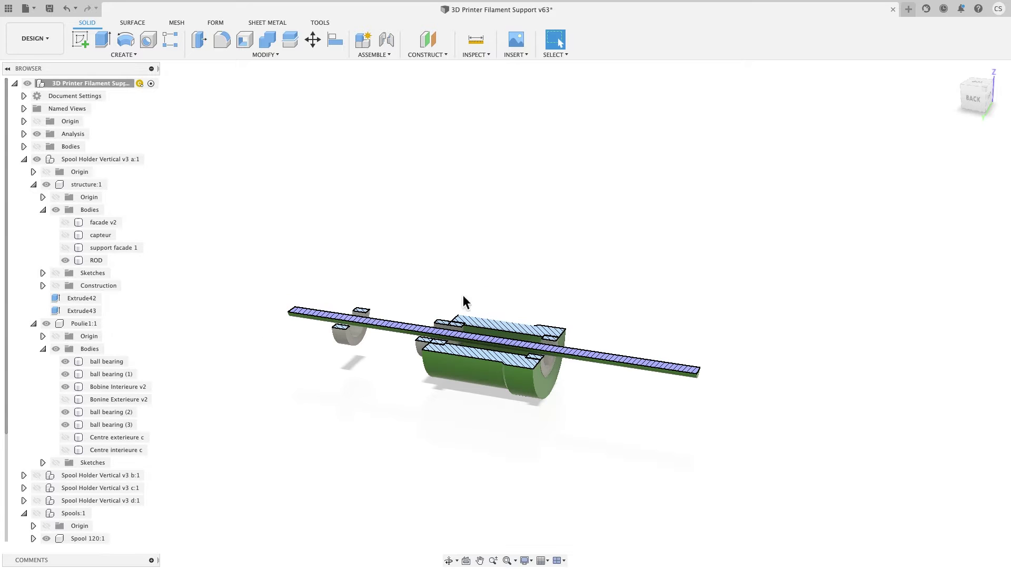
pyautogui.scroll(3, 500, 374)
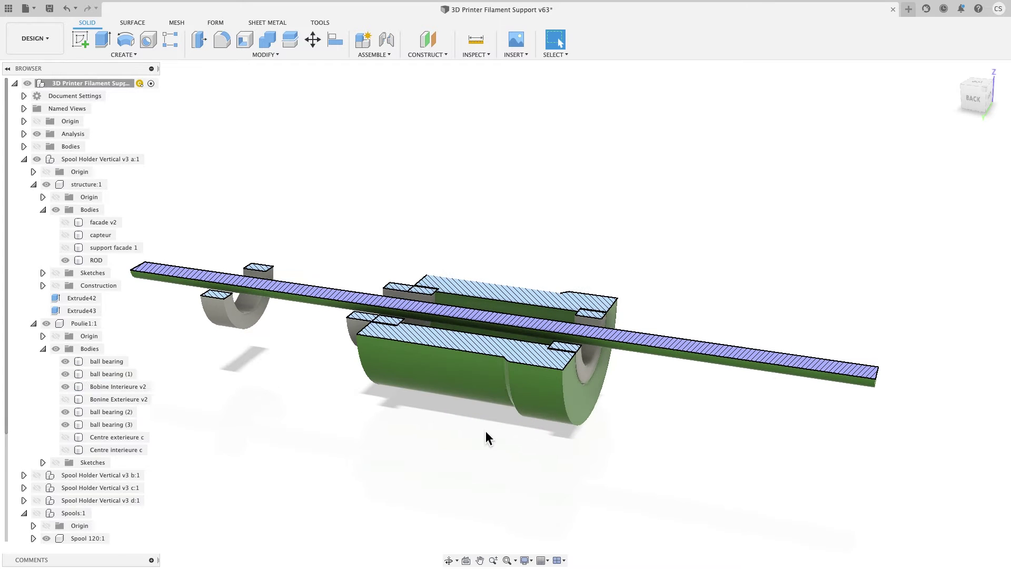
pyautogui.keyDown('shift'); pyautogui.moveTo(487, 435); pyautogui.dragTo(432, 376, button='middle'); pyautogui.keyUp('shift')
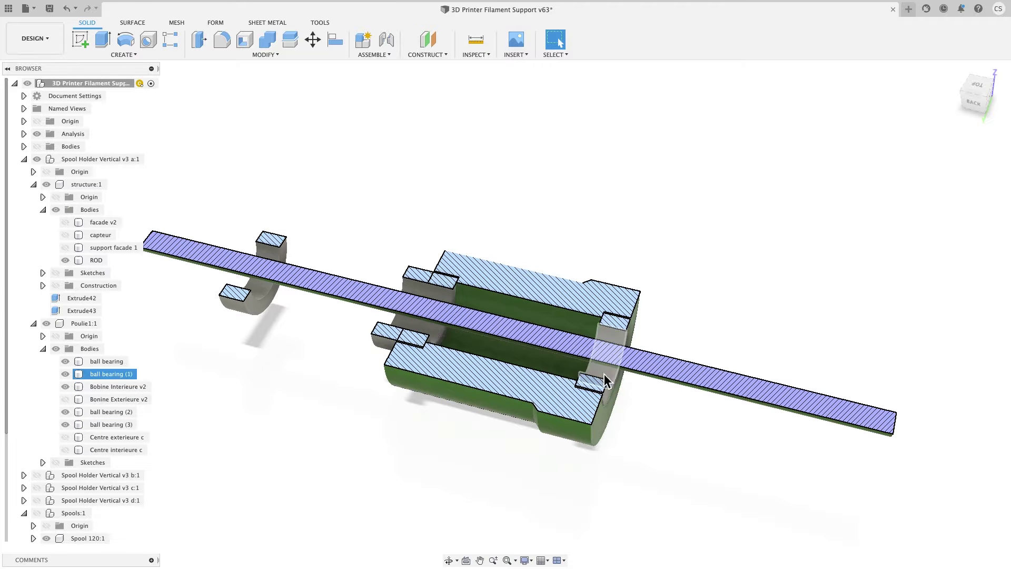
pyautogui.click(66, 399)
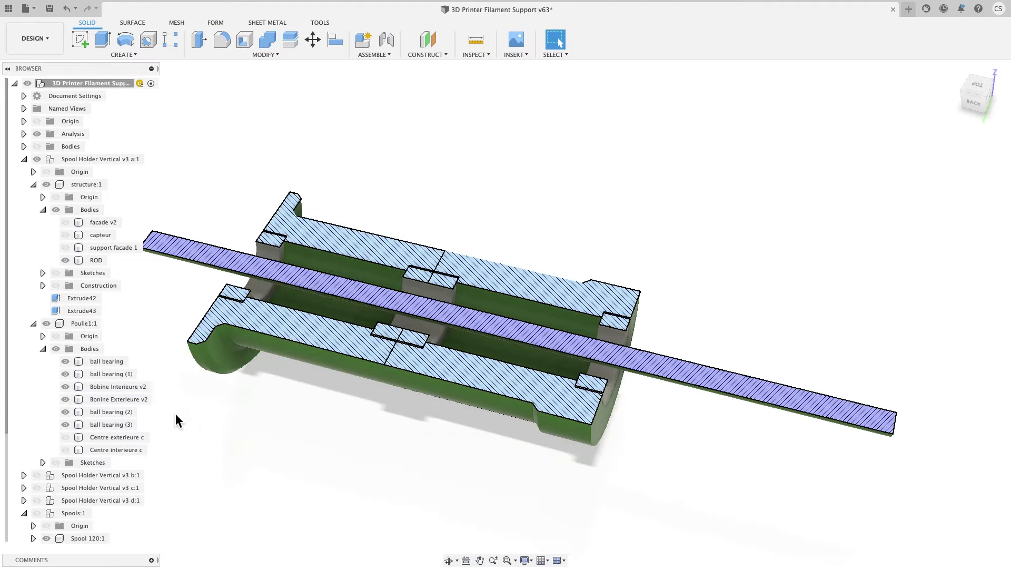
pyautogui.moveTo(277, 418); pyautogui.dragTo(296, 429, button='middle')
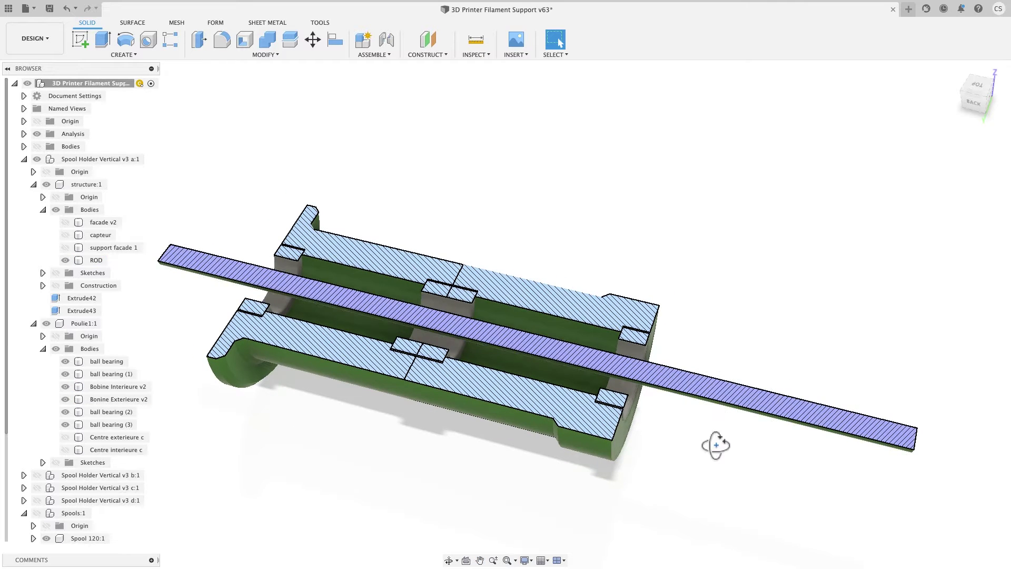
pyautogui.keyDown('shift'); pyautogui.moveTo(715, 445); pyautogui.dragTo(558, 406, button='middle'); pyautogui.keyUp('shift')
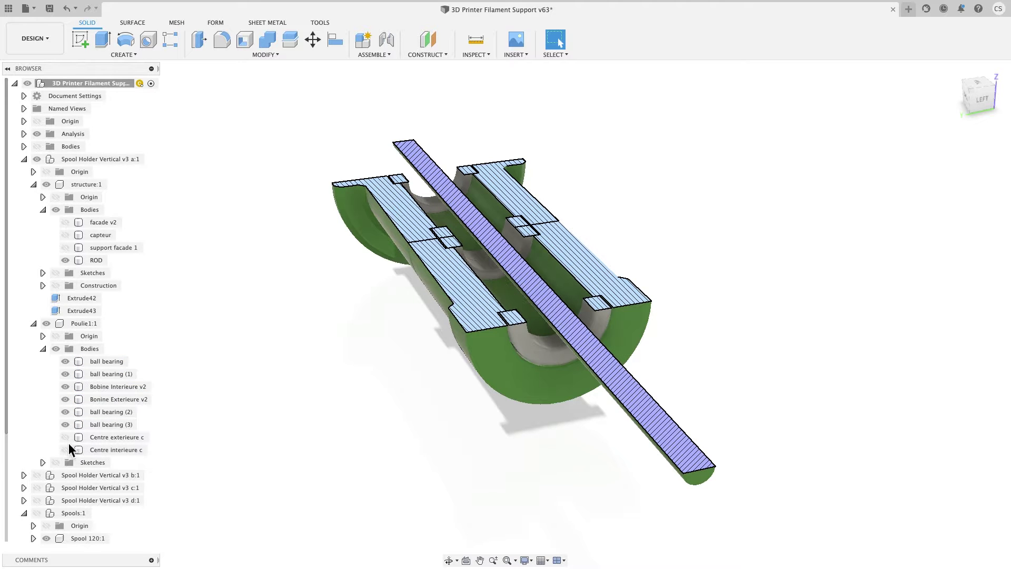
pyautogui.click(65, 437)
# Show Centre interieure c and inspect the sectioned pulley from a flatter angle.
pyautogui.click(66, 449)
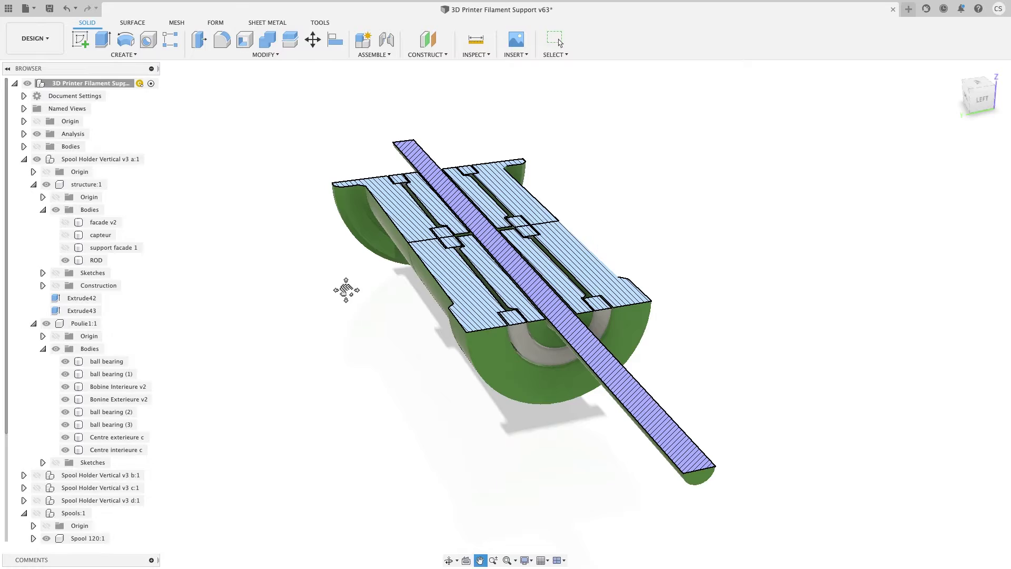
pyautogui.moveTo(346, 290); pyautogui.dragTo(379, 379, button='middle')
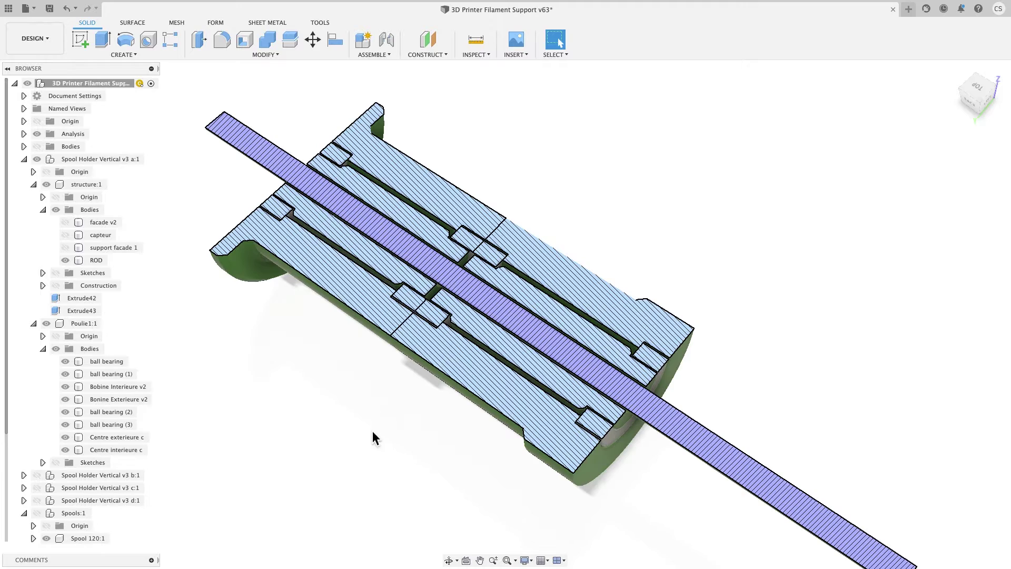
pyautogui.keyDown('shift'); pyautogui.moveTo(372, 438); pyautogui.dragTo(513, 434, button='middle'); pyautogui.keyUp('shift')
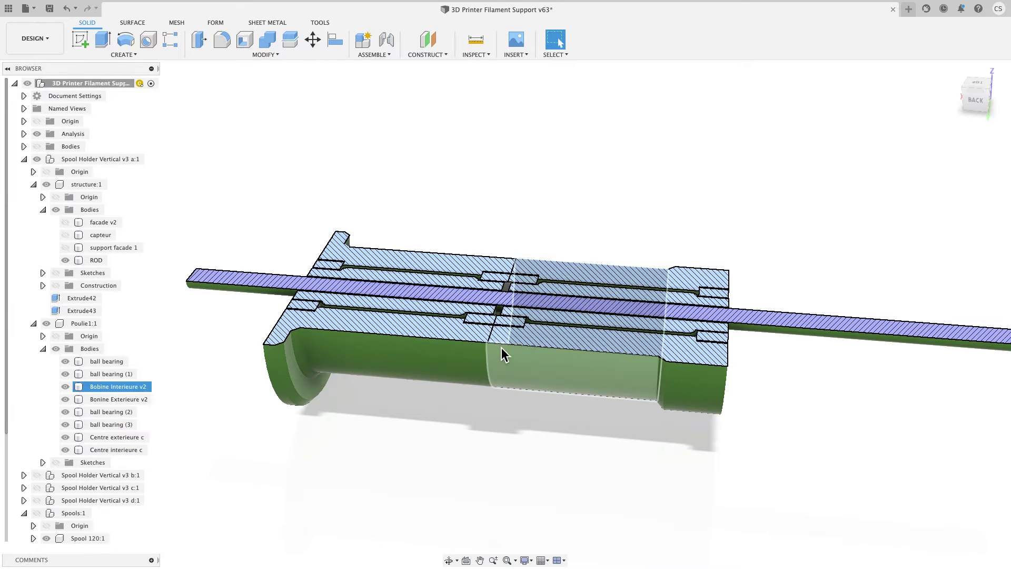
# Turn off the section analysis and show the Spools:1 assembly with the red spool again.
pyautogui.click(37, 134)
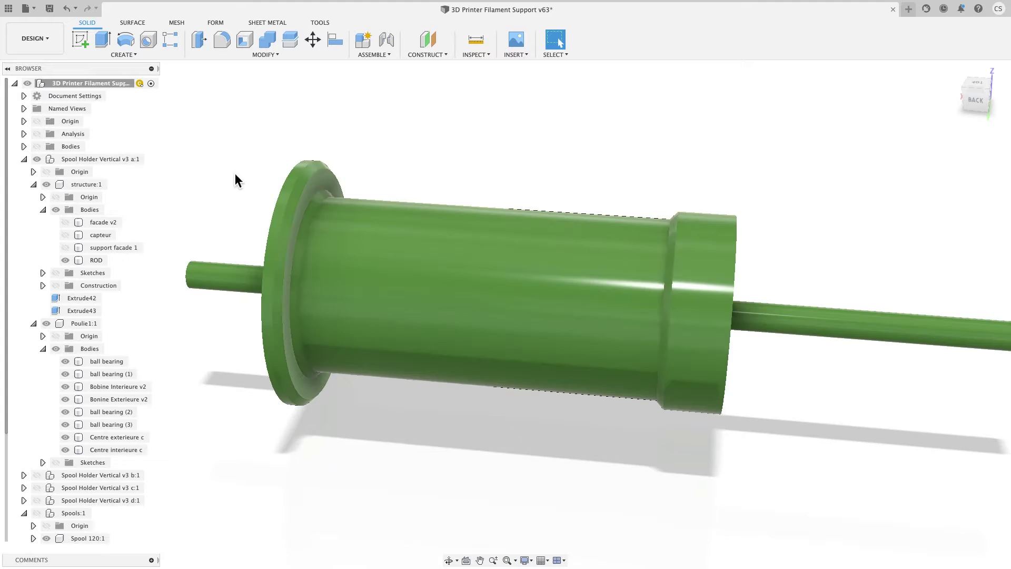
pyautogui.scroll(-5, 235, 174)
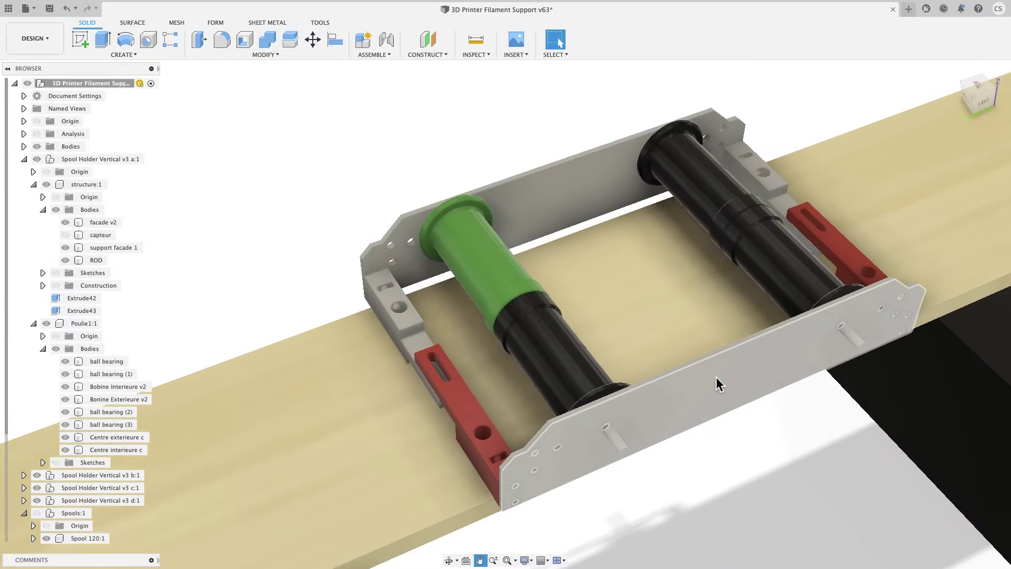
pyautogui.keyDown('shift'); pyautogui.moveTo(718, 384); pyautogui.dragTo(785, 354, button='middle'); pyautogui.keyUp('shift')
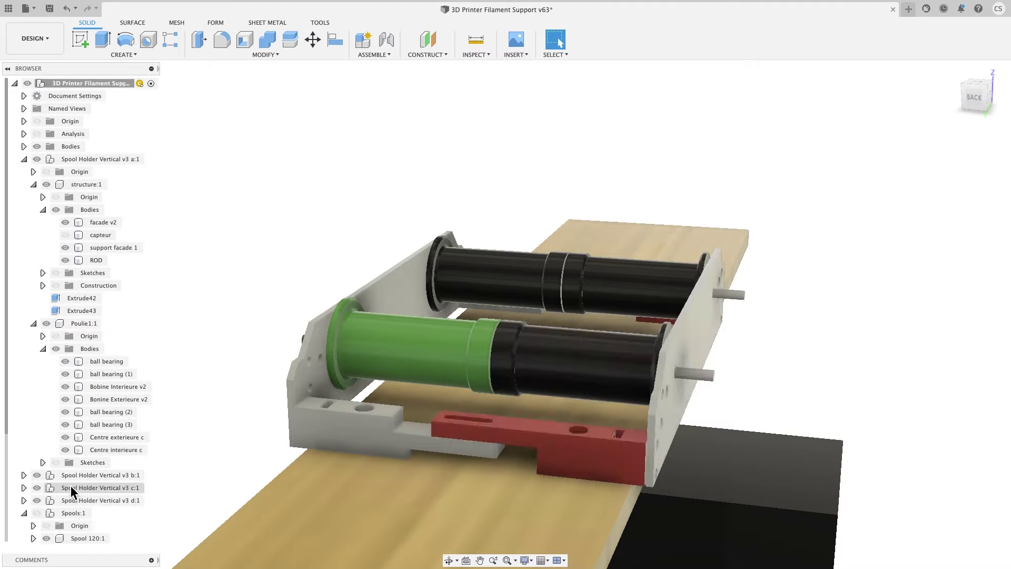
pyautogui.click(38, 512)
pyautogui.click(37, 513)
pyautogui.scroll(-3, 38, 517)
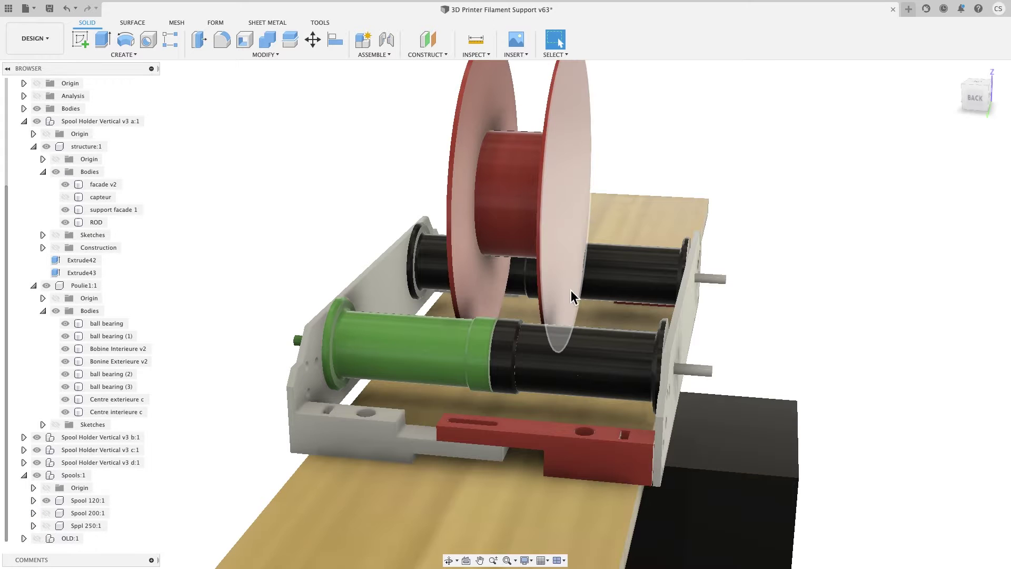
# Swap the red Spool 120 for the green Spool 200 on the rollers.
pyautogui.keyDown('shift'); pyautogui.moveTo(610, 281); pyautogui.dragTo(553, 309, button='middle'); pyautogui.keyUp('shift')
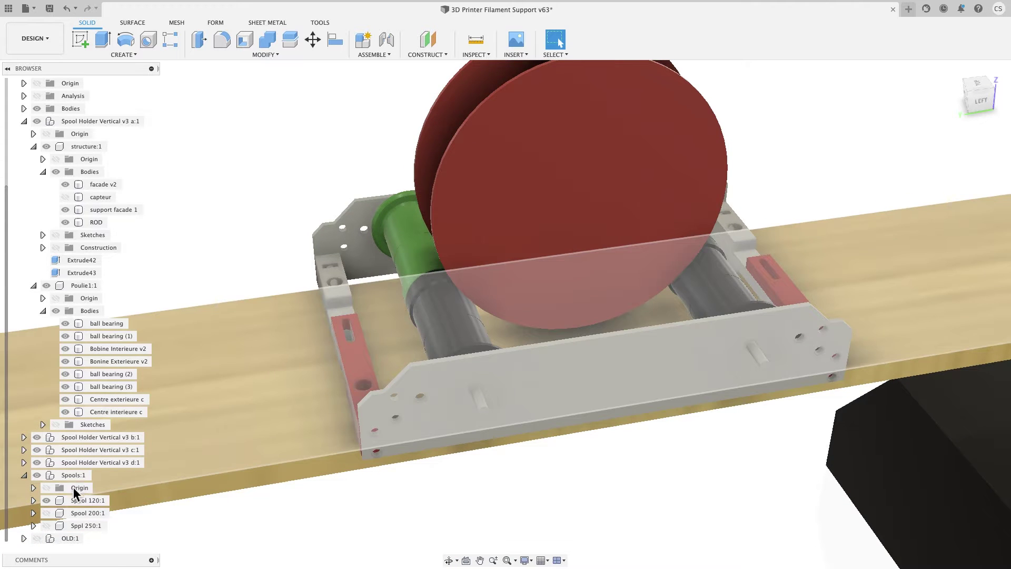
pyautogui.click(46, 500)
pyautogui.click(46, 513)
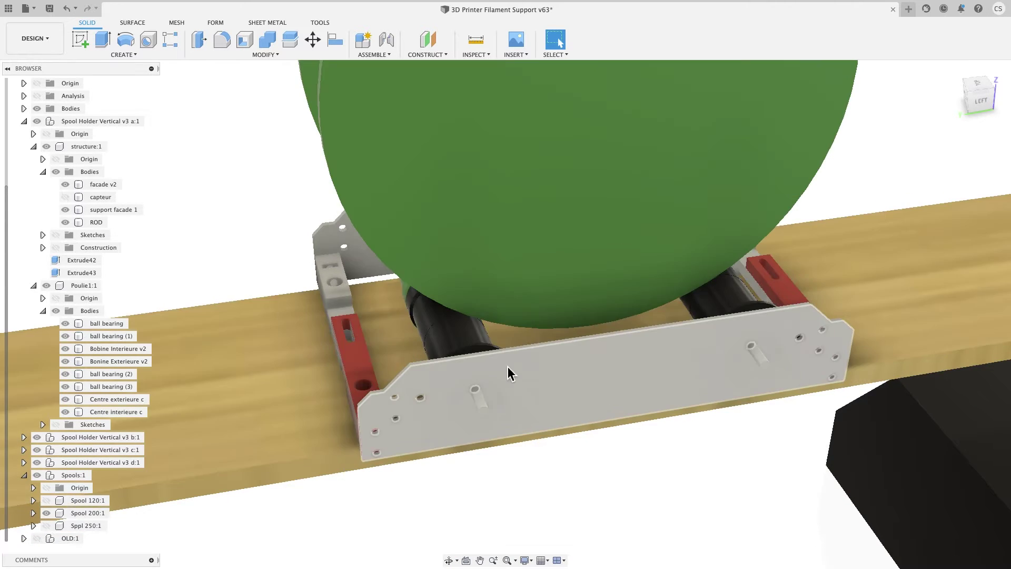
# Replace Spool 200 with the large black Sppl 250 spool and view the roller side-on.
pyautogui.keyDown('shift'); pyautogui.moveTo(541, 460); pyautogui.dragTo(598, 447, button='middle'); pyautogui.keyUp('shift')
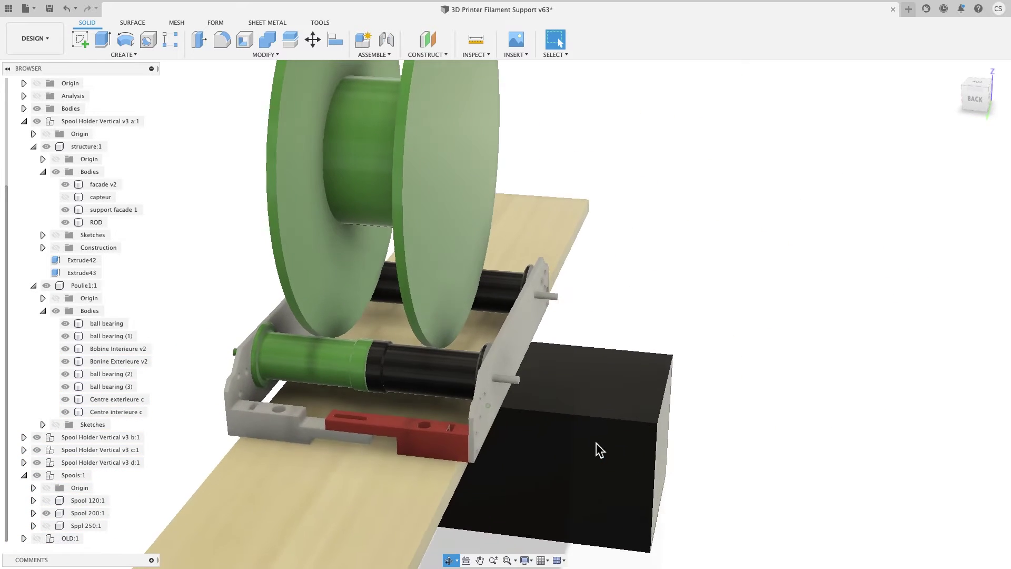
pyautogui.click(46, 526)
pyautogui.click(47, 513)
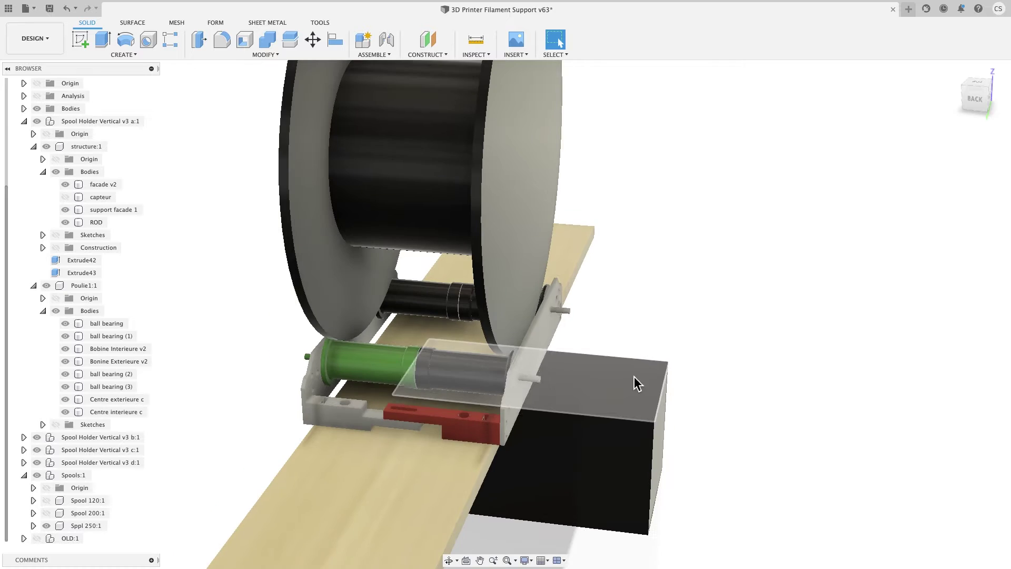
pyautogui.moveTo(530, 408); pyautogui.dragTo(582, 407, button='middle')
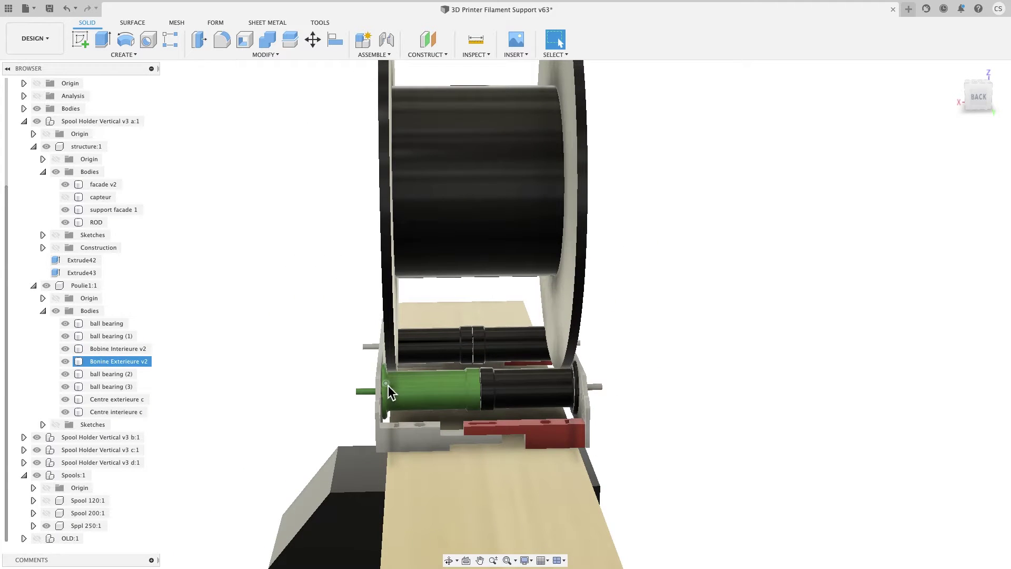
pyautogui.keyDown('shift'); pyautogui.moveTo(501, 203); pyautogui.dragTo(210, 272, button='middle'); pyautogui.keyUp('shift')
pyautogui.scroll(10, 337, 337)
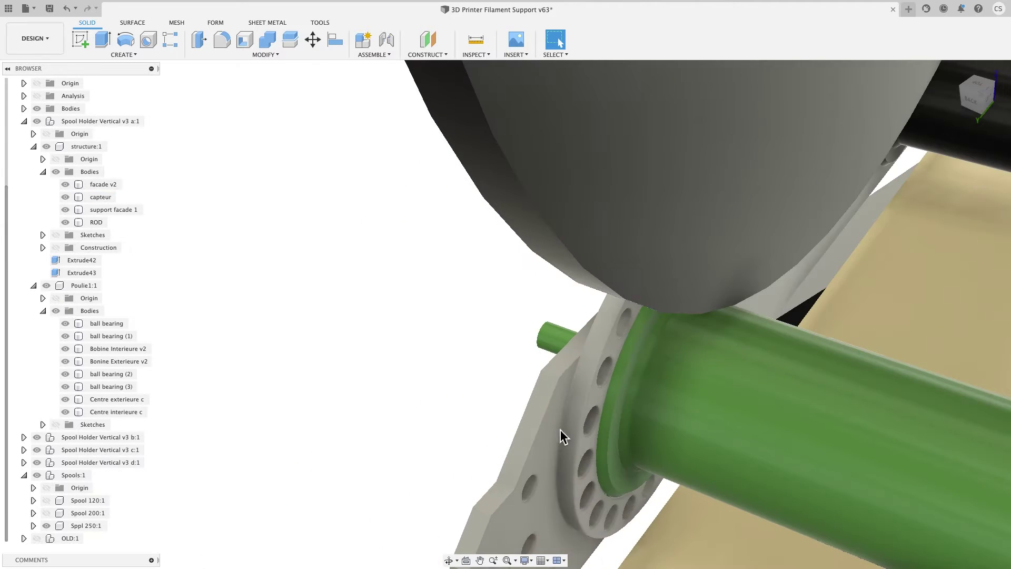
pyautogui.click(563, 436)
pyautogui.keyDown('shift'); pyautogui.moveTo(564, 436); pyautogui.dragTo(548, 333, button='middle'); pyautogui.keyUp('shift')
pyautogui.click(470, 337)
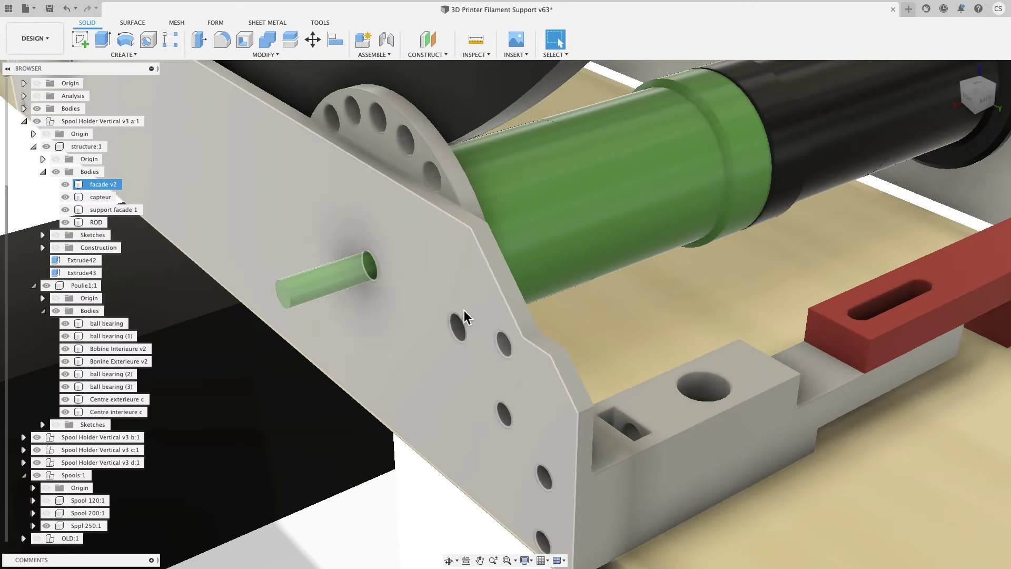
pyautogui.moveTo(465, 333)
pyautogui.mouseDown()
pyautogui.moveTo(402, 334)
pyautogui.moveTo(460, 341)
pyautogui.mouseUp()
pyautogui.press('Escape')
pyautogui.click(476, 339)
pyautogui.click(614, 206)
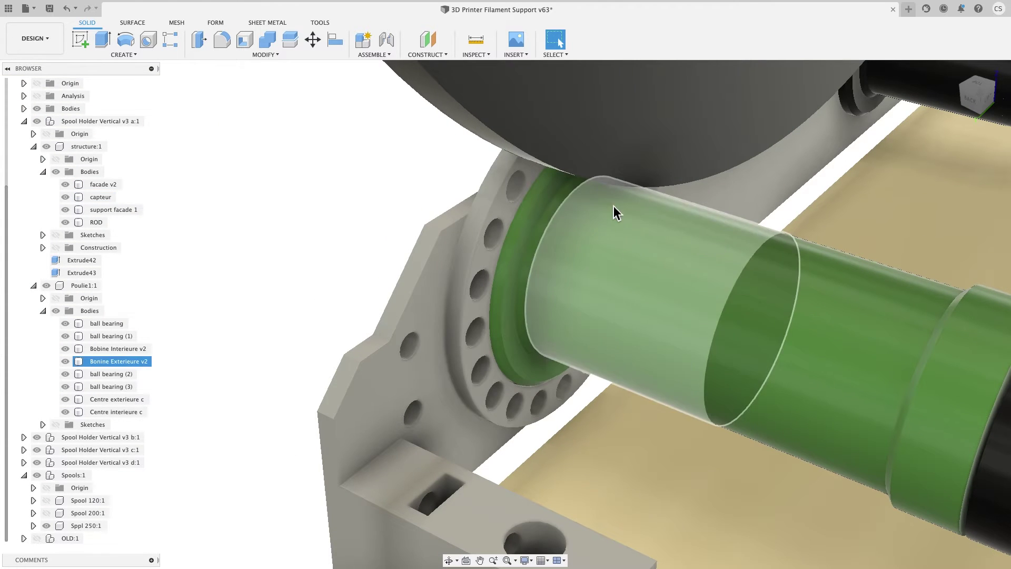
pyautogui.keyDown('shift'); pyautogui.moveTo(619, 145); pyautogui.dragTo(661, 87, button='middle'); pyautogui.keyUp('shift')
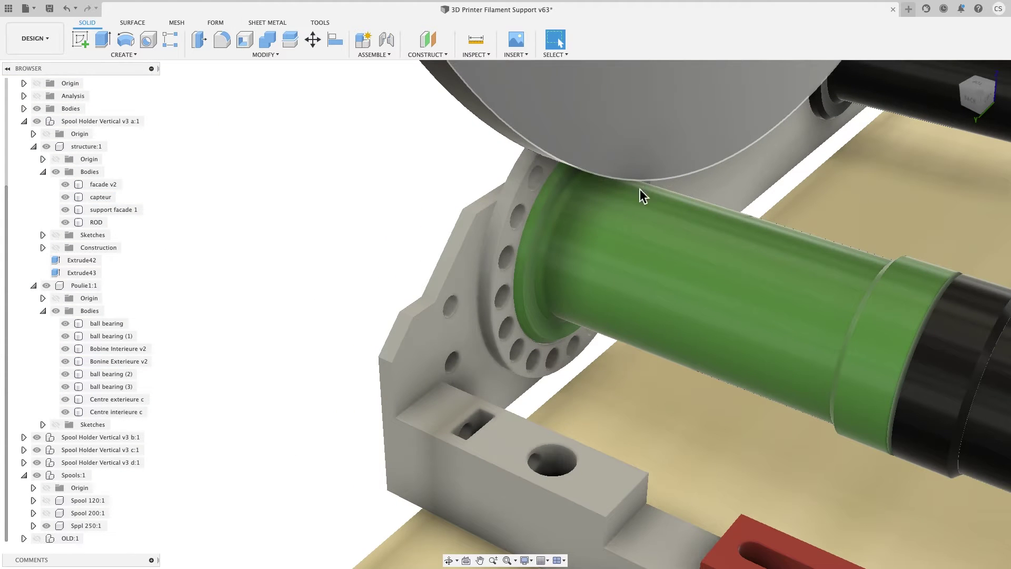
pyautogui.click(642, 251)
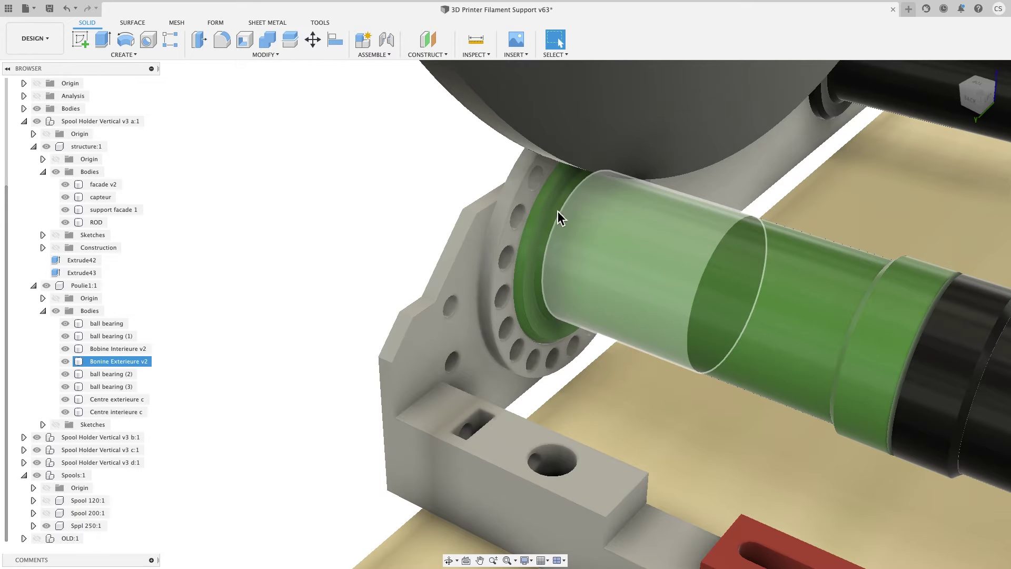
pyautogui.press('Escape')
pyautogui.click(474, 291)
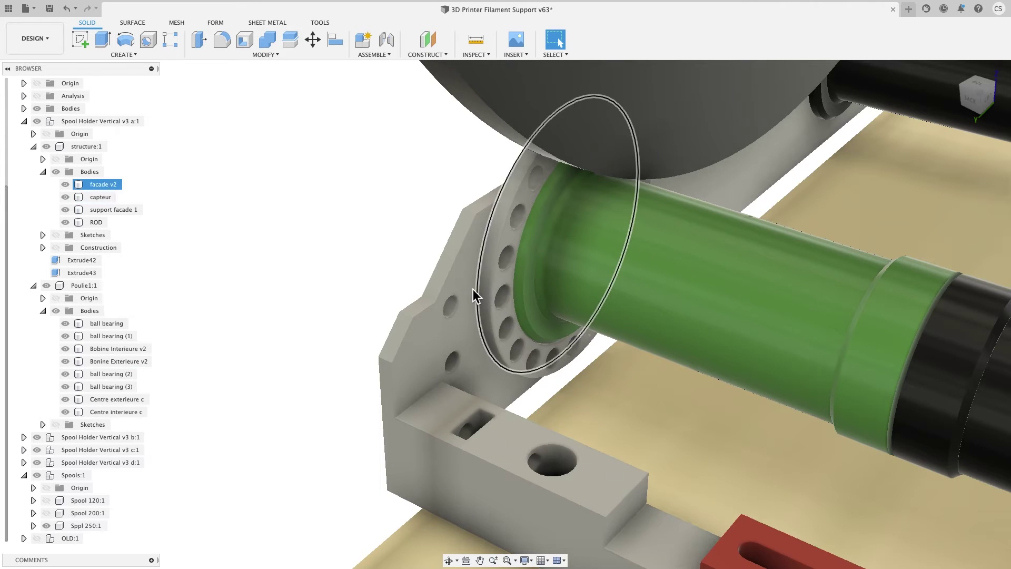
pyautogui.press('Escape')
pyautogui.click(549, 345)
pyautogui.scroll(-2, 549, 348)
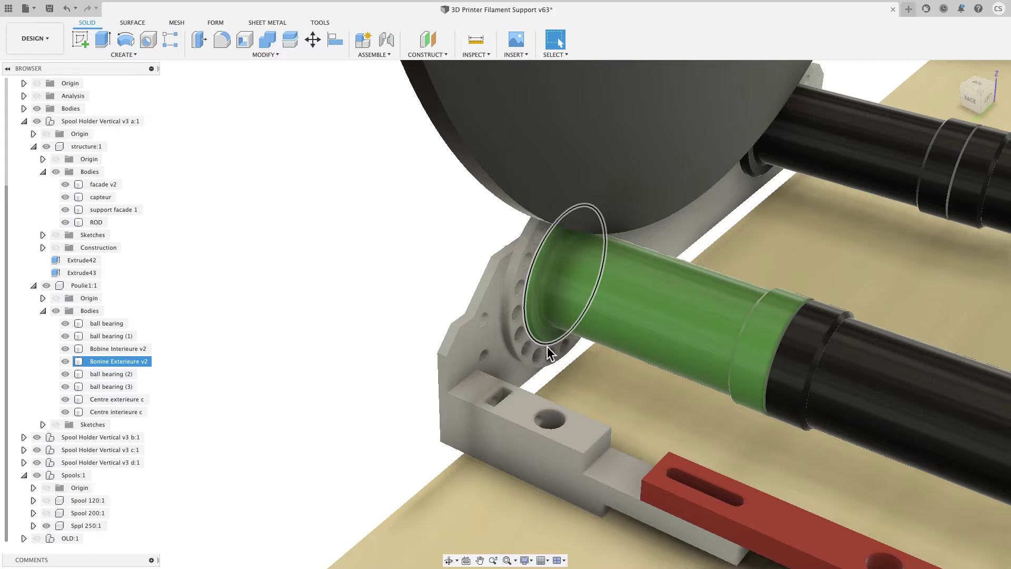
pyautogui.scroll(-2, 549, 352)
pyautogui.scroll(-2, 548, 352)
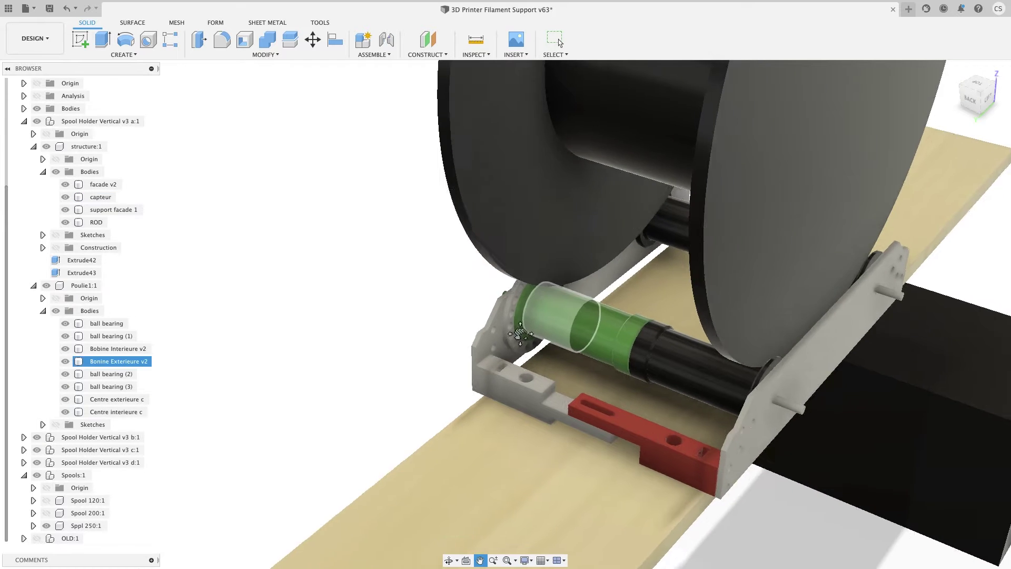
pyautogui.scroll(3, 573, 333)
pyautogui.moveTo(574, 333); pyautogui.dragTo(579, 416, button='middle')
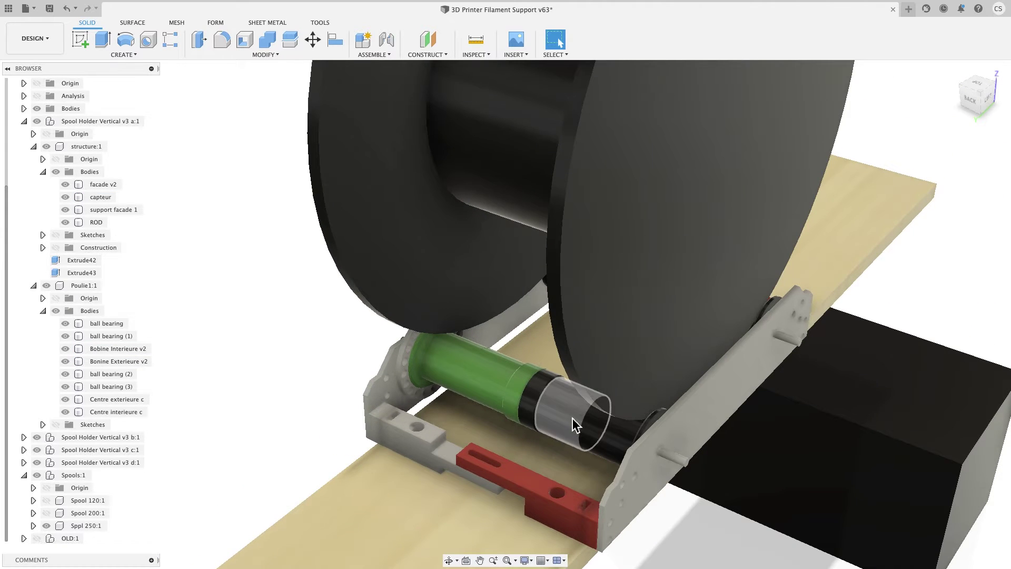
pyautogui.click(371, 394)
pyautogui.click(398, 371)
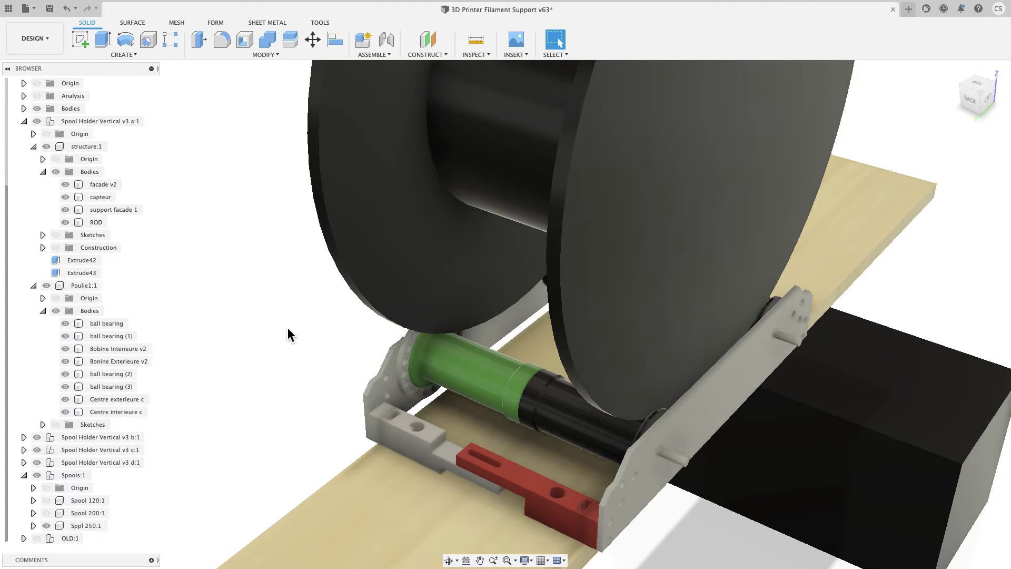
pyautogui.keyDown('shift'); pyautogui.moveTo(309, 352); pyautogui.dragTo(375, 373, button='middle'); pyautogui.keyUp('shift')
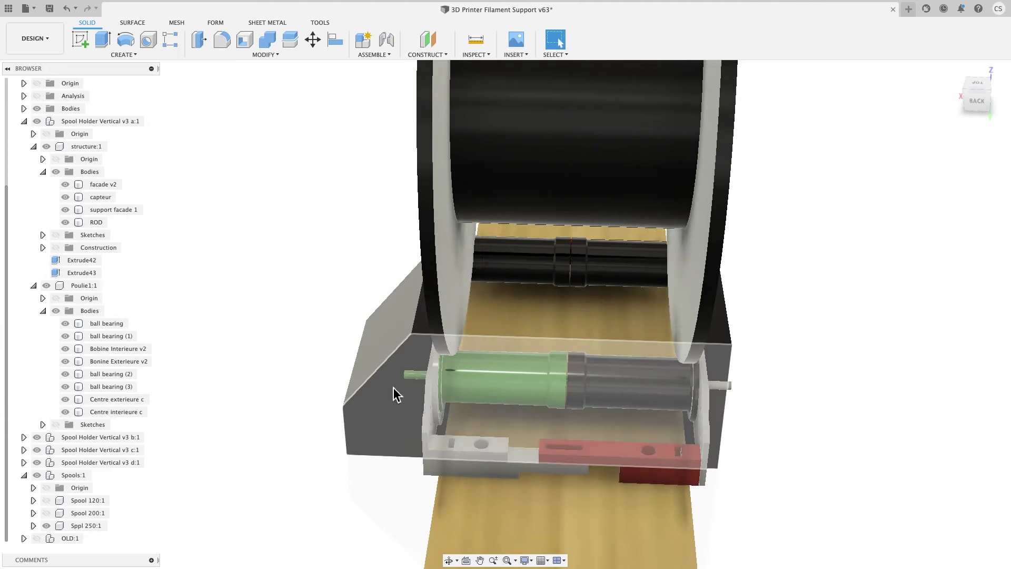
pyautogui.keyDown('shift'); pyautogui.moveTo(388, 409); pyautogui.dragTo(624, 379, button='middle'); pyautogui.keyUp('shift')
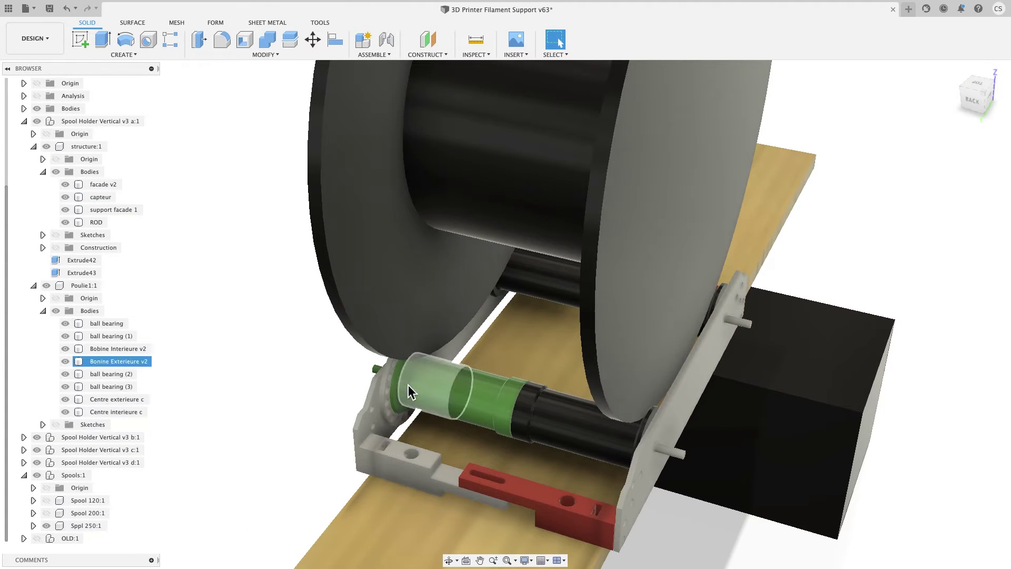
pyautogui.keyDown('shift'); pyautogui.moveTo(409, 390); pyautogui.dragTo(560, 417, button='middle'); pyautogui.keyUp('shift')
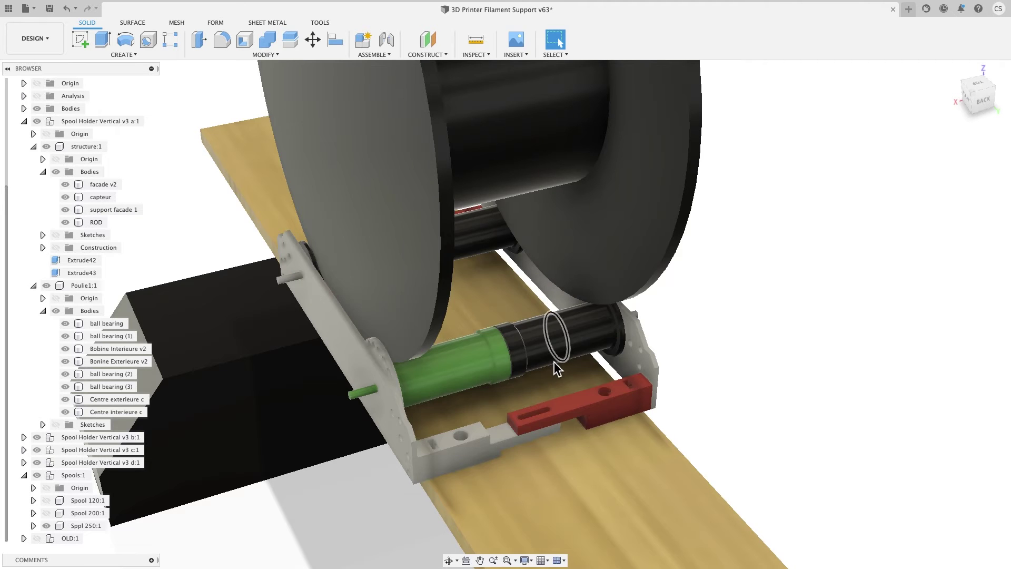
pyautogui.scroll(-2, 557, 368)
pyautogui.scroll(2, 485, 365)
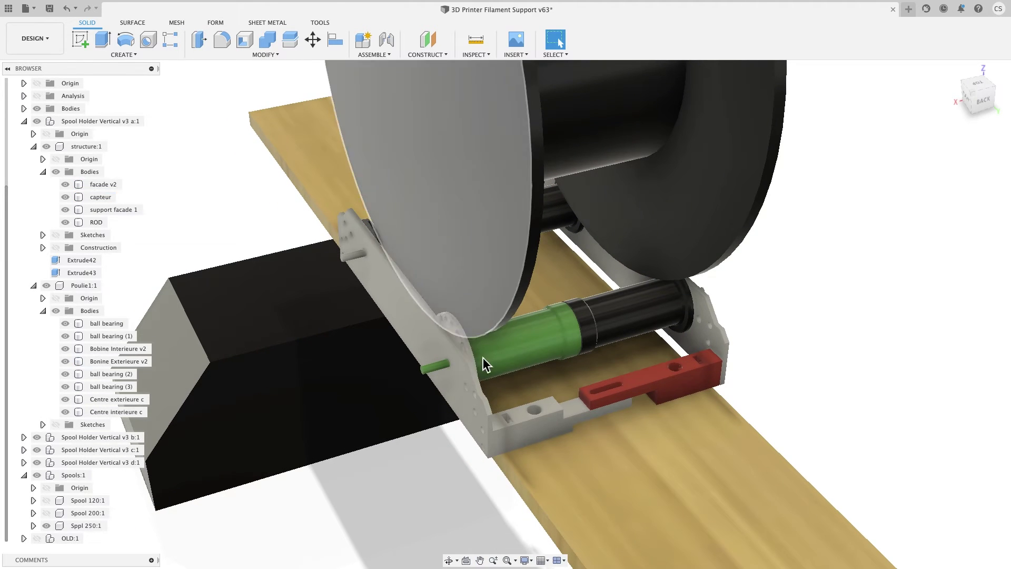
pyautogui.scroll(-1, 484, 364)
pyautogui.keyDown('shift'); pyautogui.moveTo(485, 363); pyautogui.dragTo(664, 402, button='middle'); pyautogui.keyUp('shift')
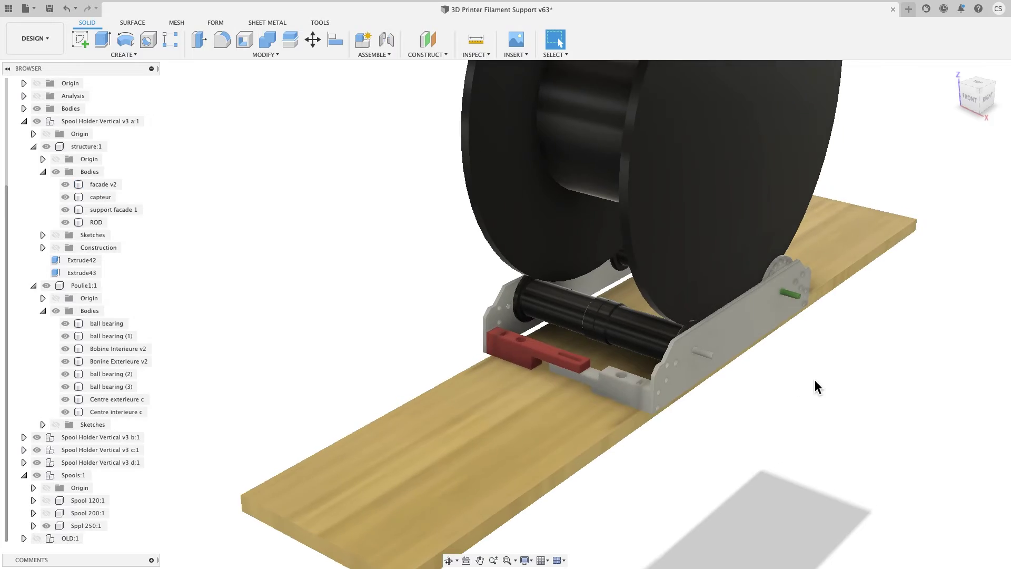